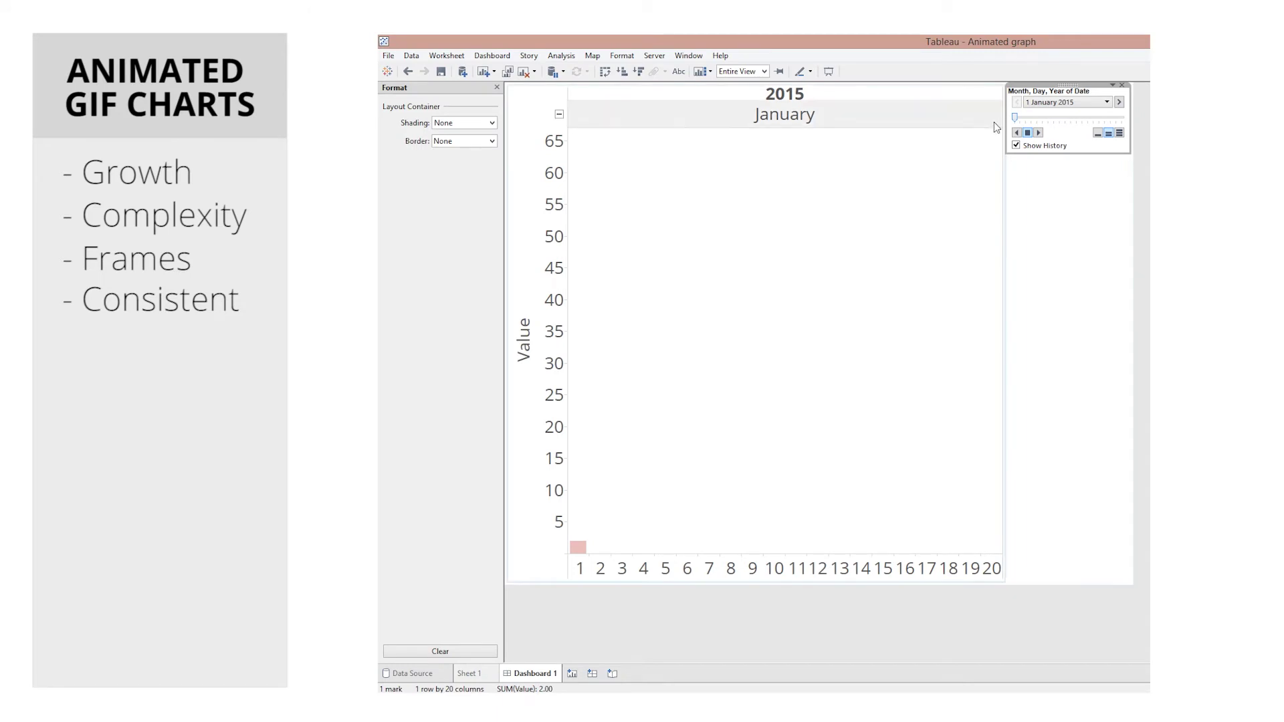
Step: Play the 20-frame bar chart animation in the Timeline and scrub back to an earlier day
left_click(1027, 132)
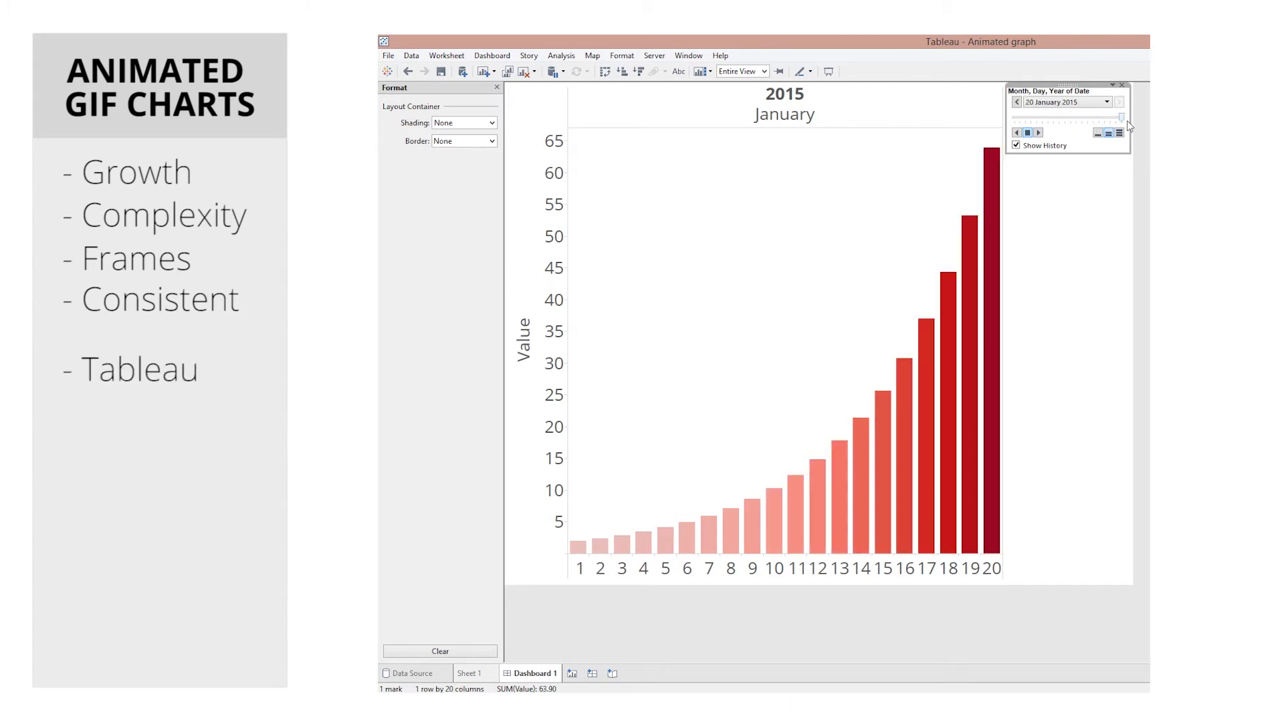
left_click_drag(1124, 119, 1071, 118)
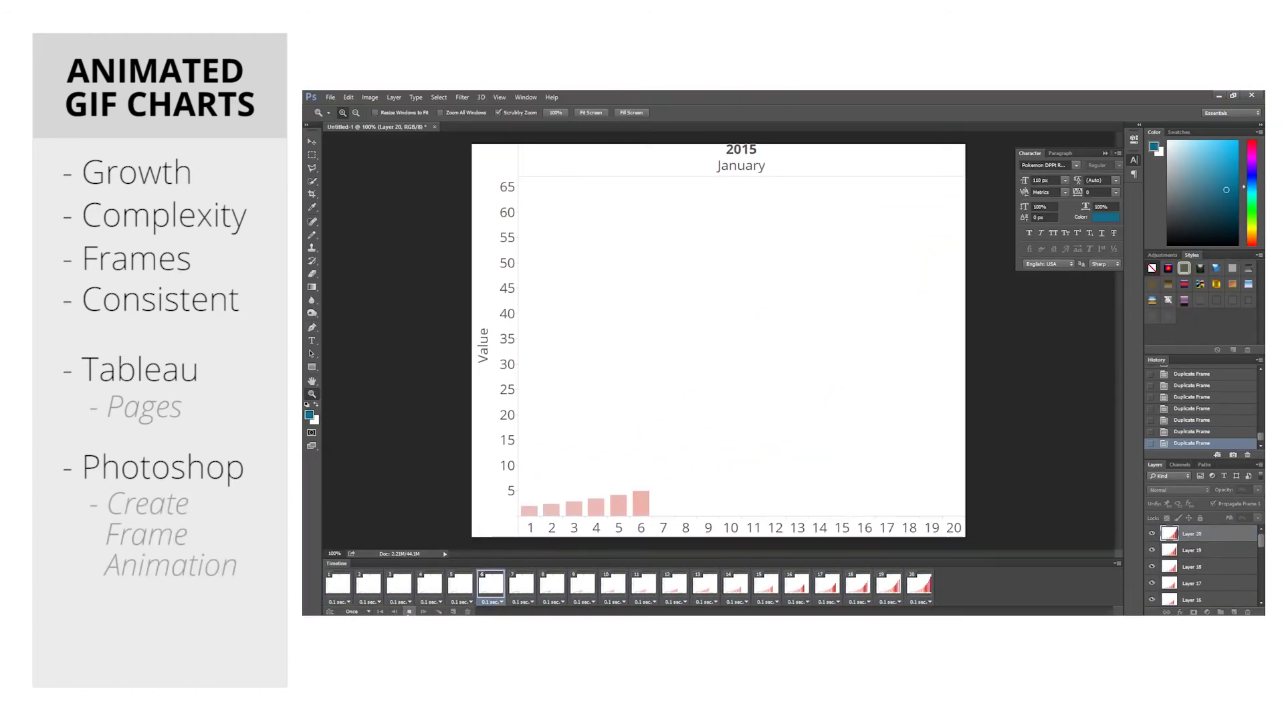
Step: Preview the growing bar chart as a GIF animation in the Save for Web dialog
left_click(330, 97)
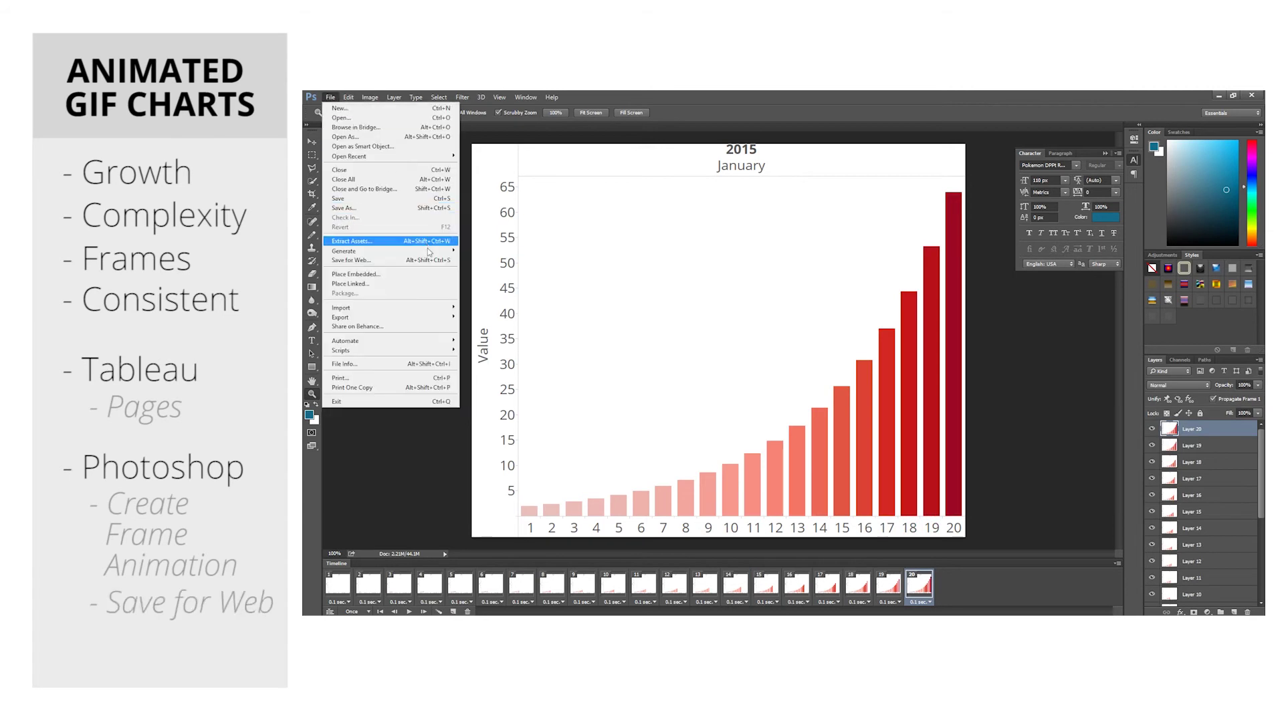
left_click(352, 259)
left_click(867, 532)
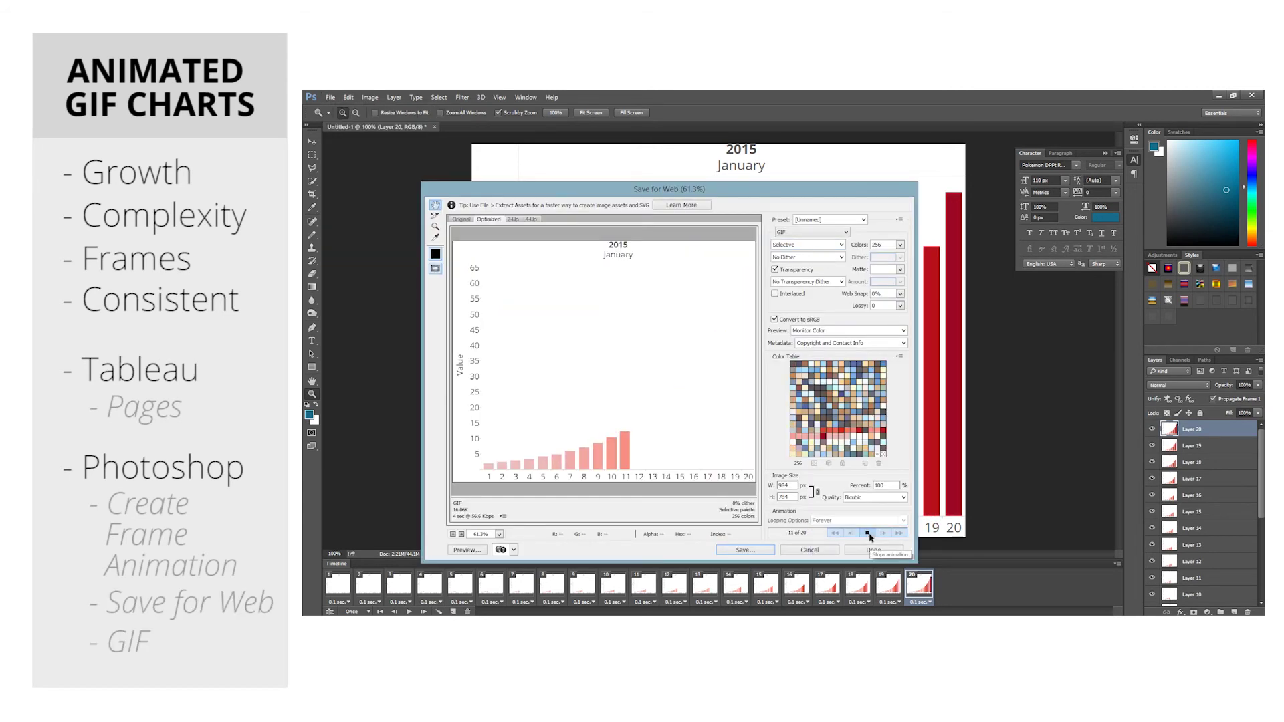